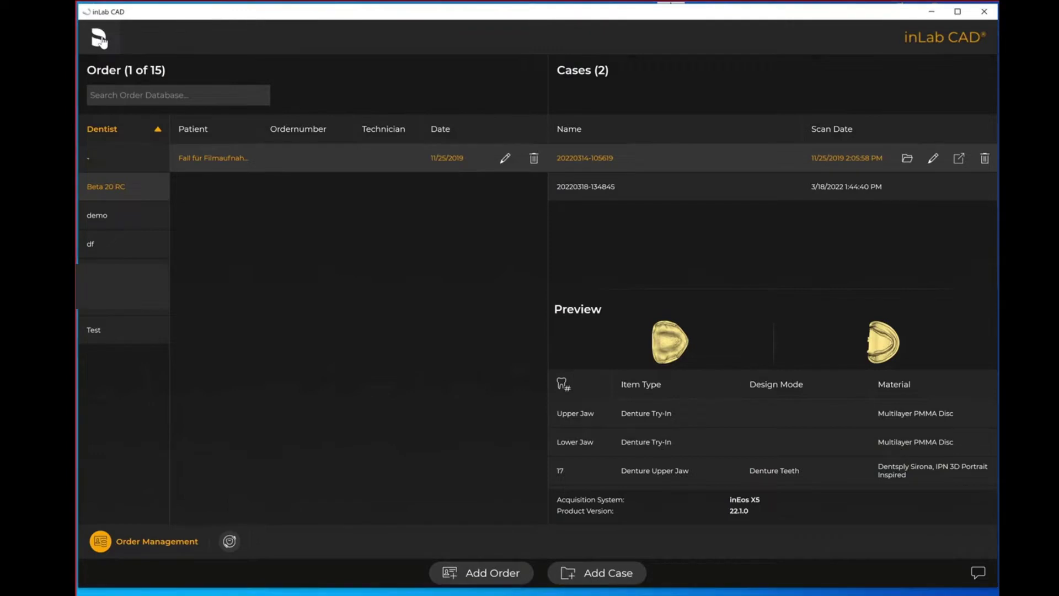
# - Check which case file types are available for import, and leave without importing a case
pyautogui.click(101, 40)
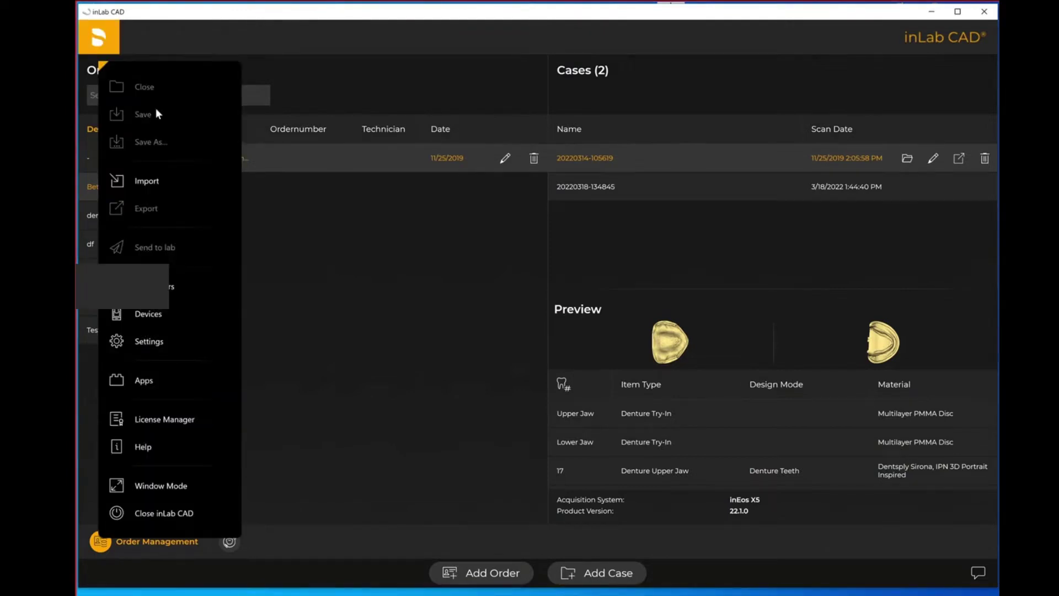
pyautogui.click(148, 181)
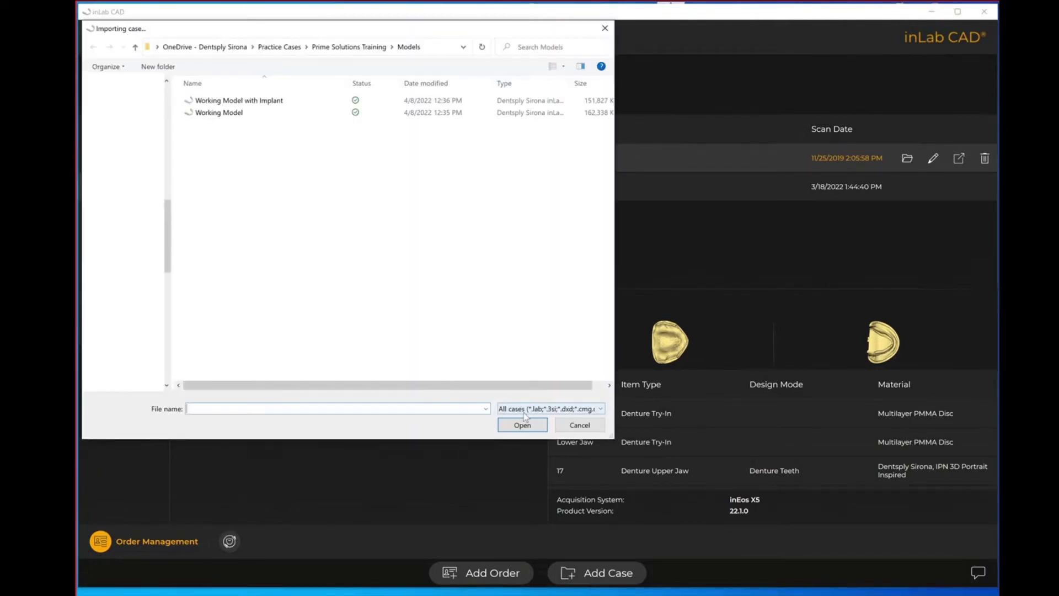
pyautogui.click(525, 411)
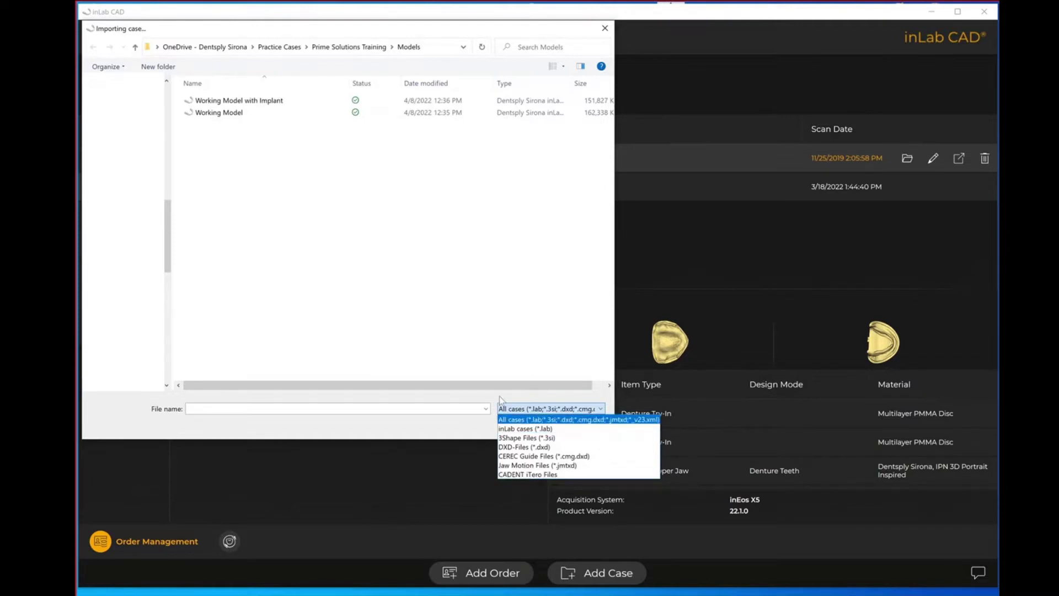
pyautogui.click(467, 429)
pyautogui.click(588, 428)
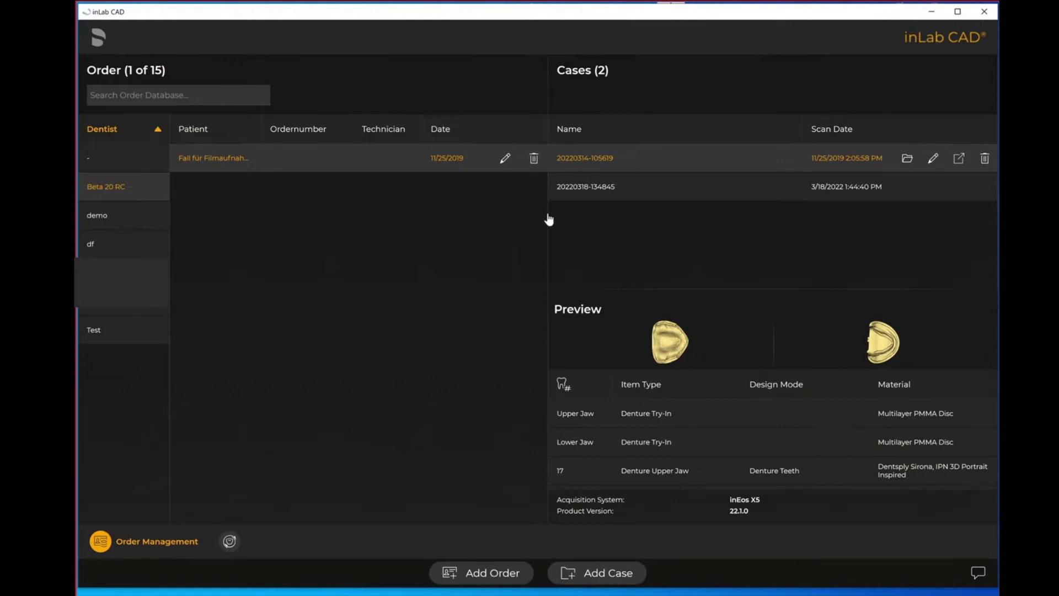
# - Create a new order for dentist Beta 20 RC with "Test 2" as the patient entry, and save it with a new case
pyautogui.click(488, 573)
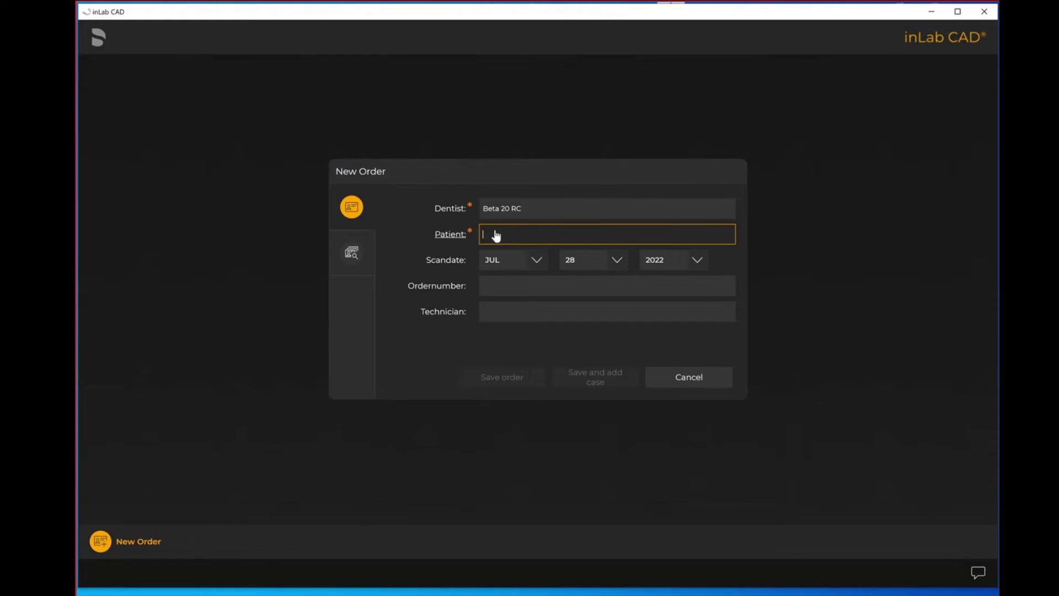
pyautogui.write('Test 2')
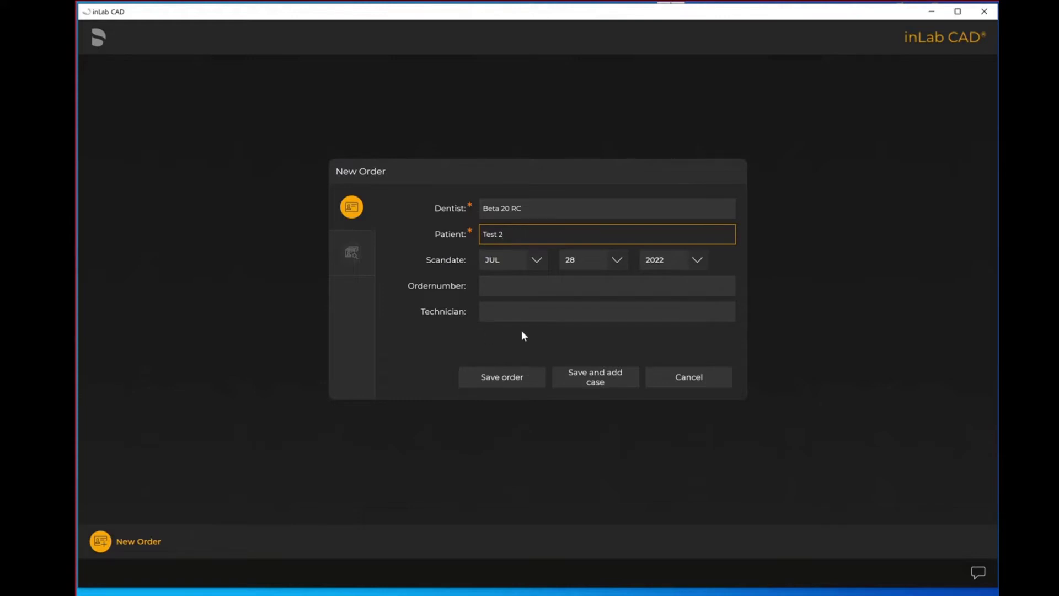
pyautogui.click(578, 377)
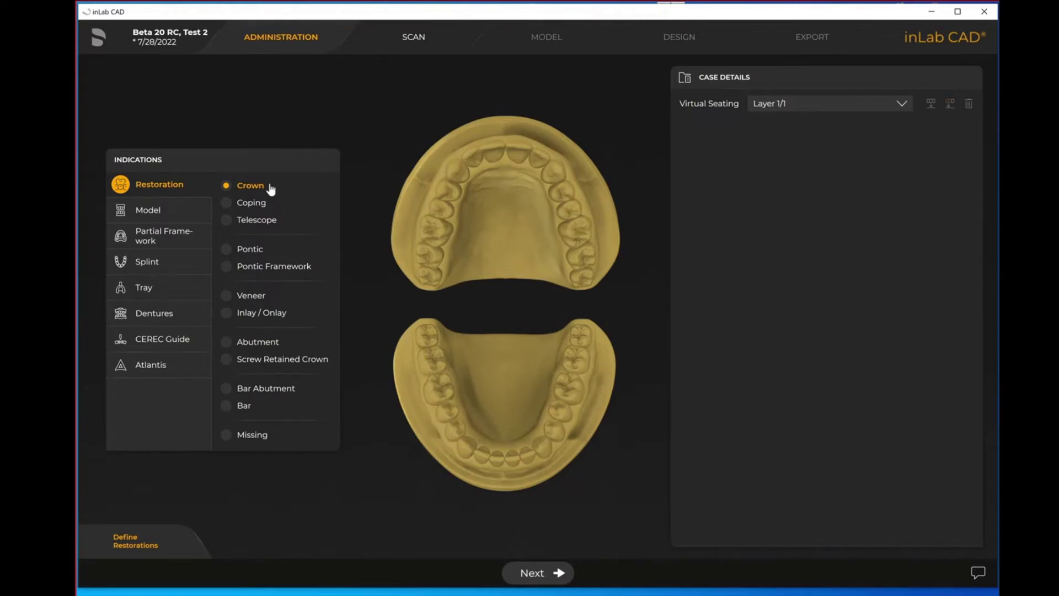
# - Add upper and lower dentures with denture teeth, using upper anterior mold 122MP, posterior shape 33° / 33° and posterior mold M - 7M33P / 9M33P
pyautogui.click(153, 318)
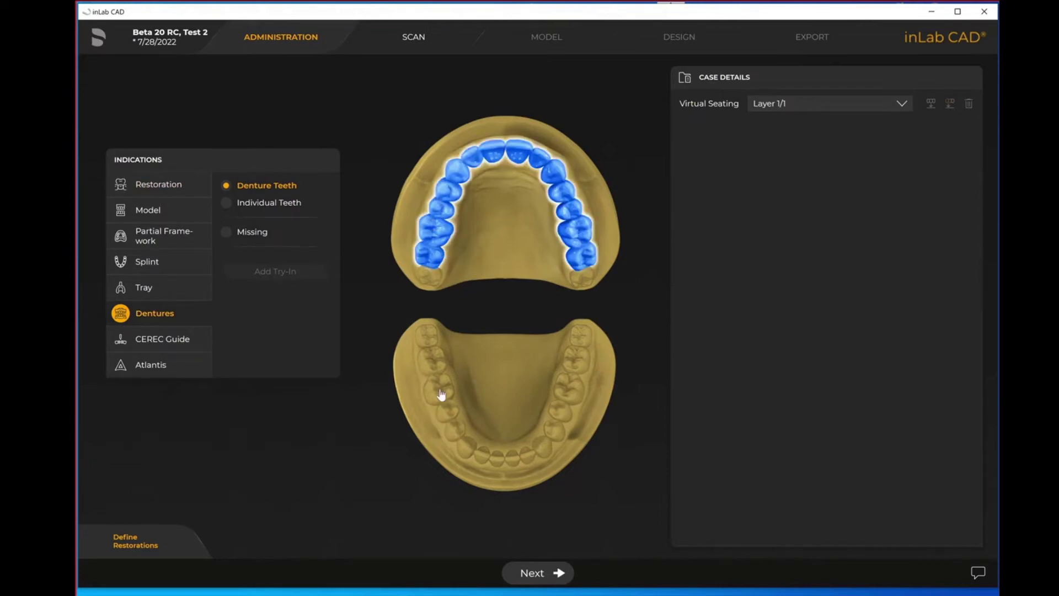
pyautogui.click(466, 355)
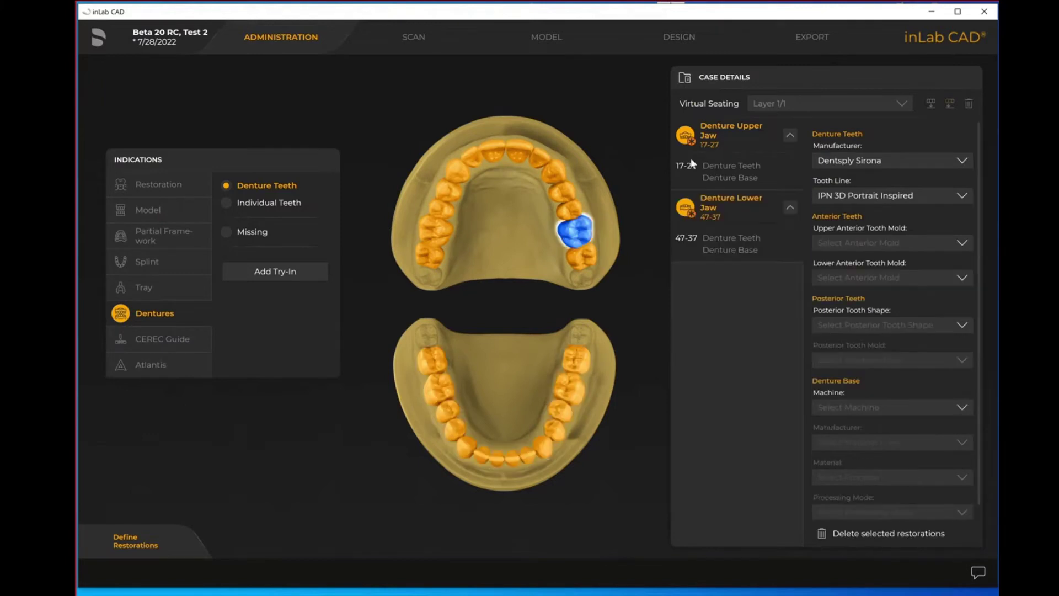
pyautogui.click(849, 246)
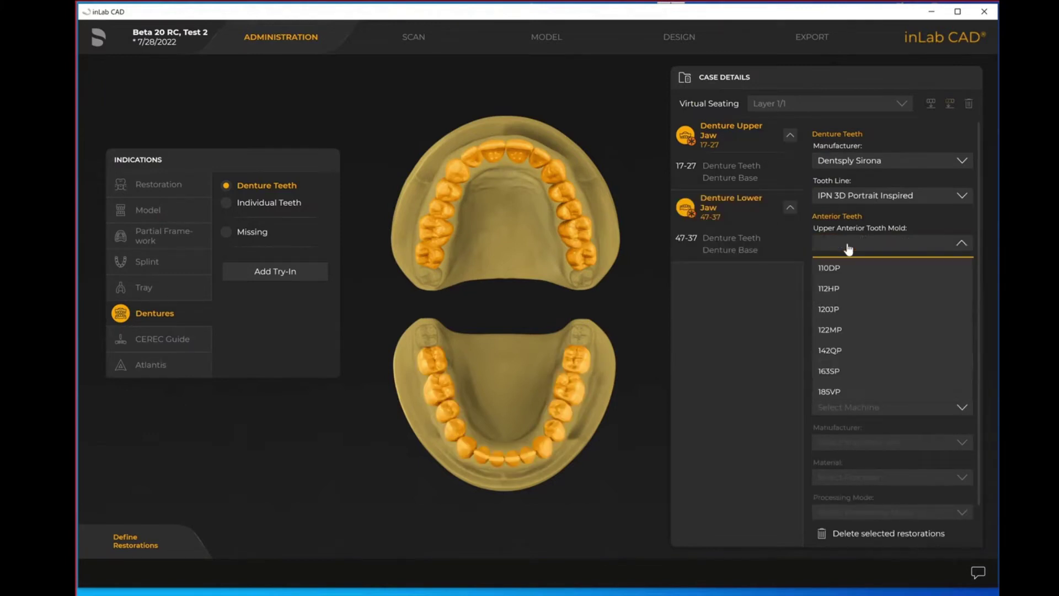
pyautogui.click(843, 330)
pyautogui.click(862, 327)
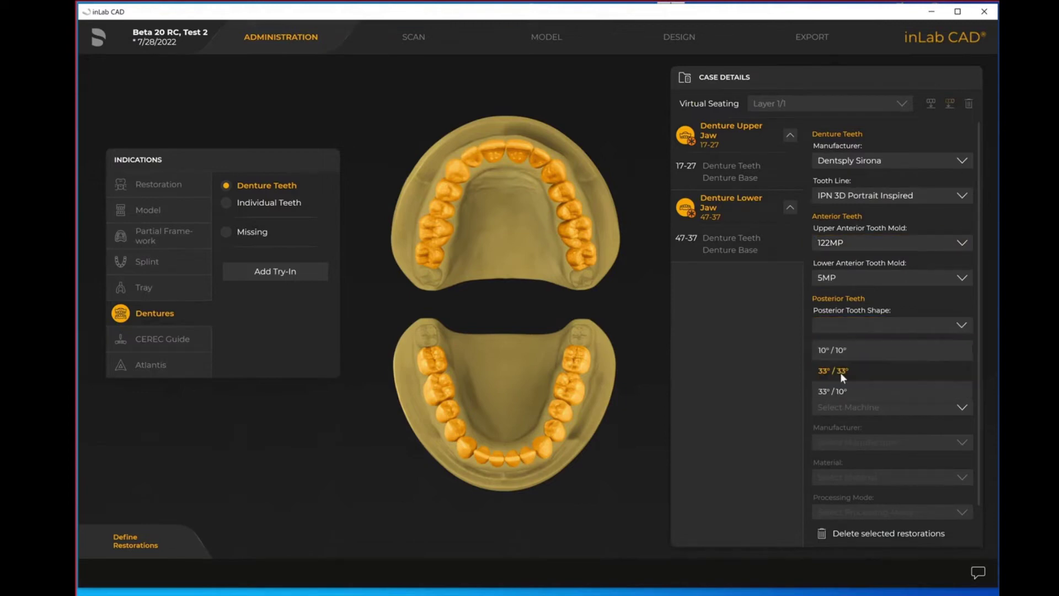
pyautogui.click(840, 373)
pyautogui.click(865, 361)
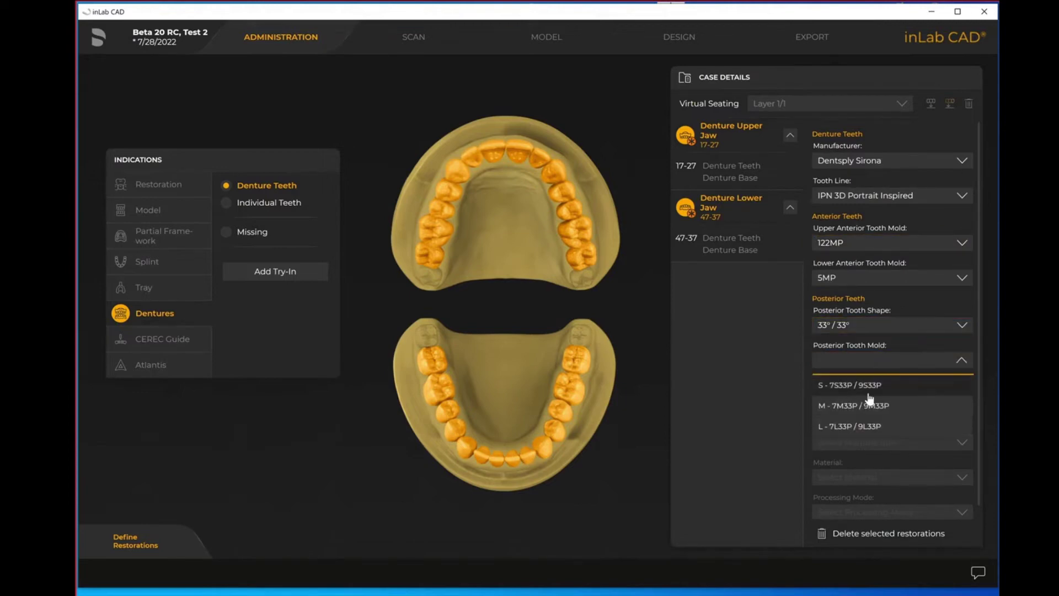
pyautogui.click(874, 411)
# - Set the denture base to machine MC X5, manufacturer Dentsply Sirona and material Lucitone 199
pyautogui.click(848, 409)
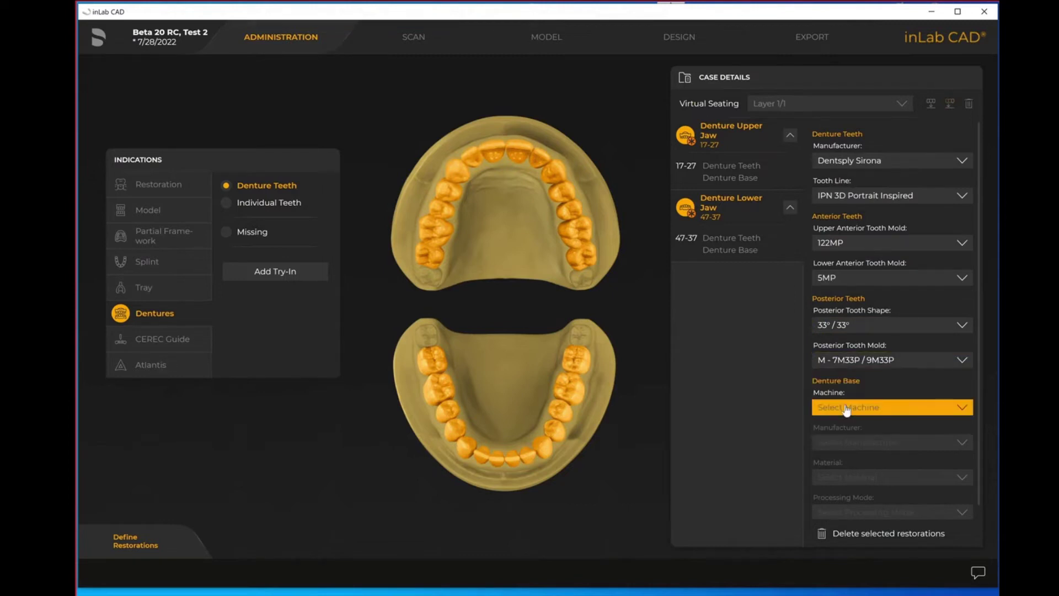
pyautogui.click(851, 433)
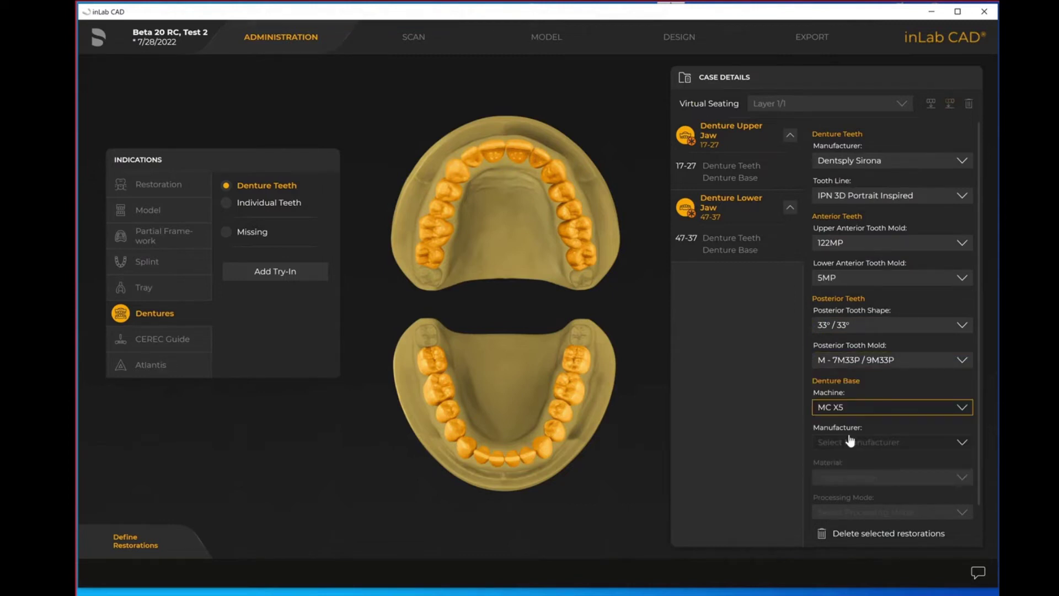
pyautogui.click(857, 450)
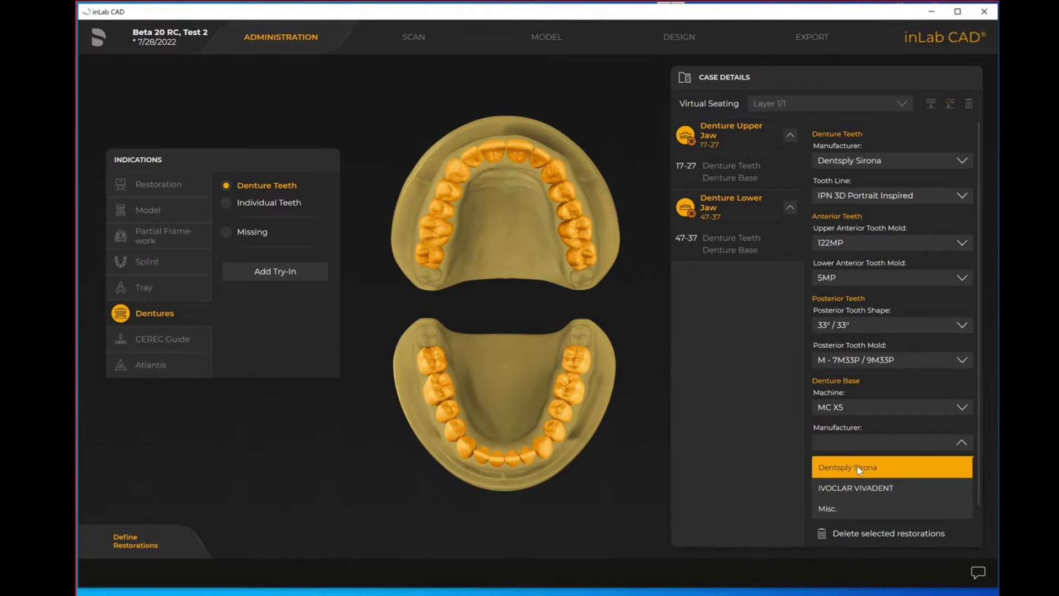
pyautogui.click(857, 465)
pyautogui.click(875, 478)
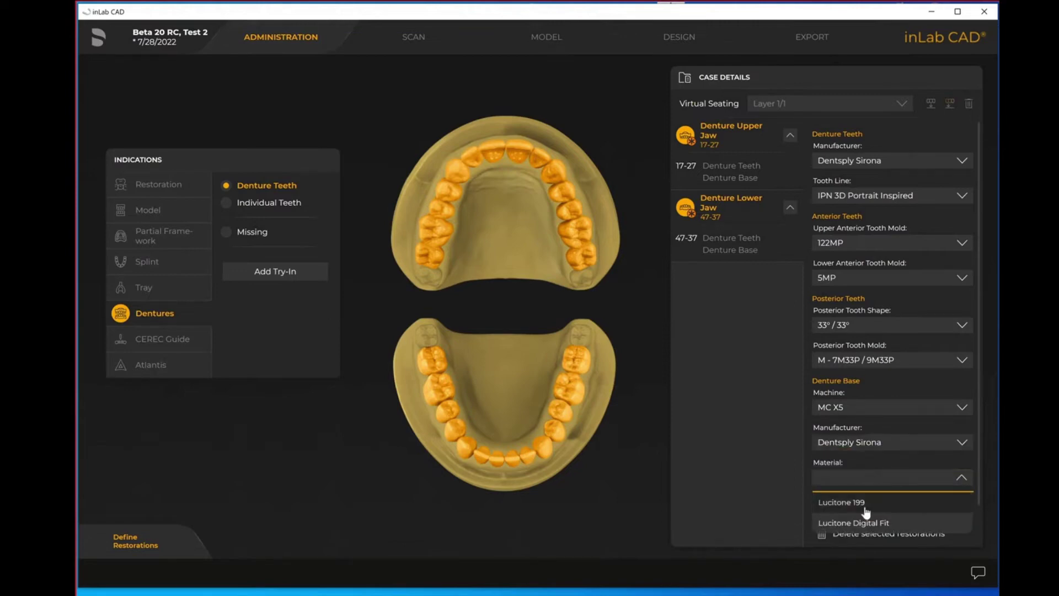
pyautogui.click(866, 505)
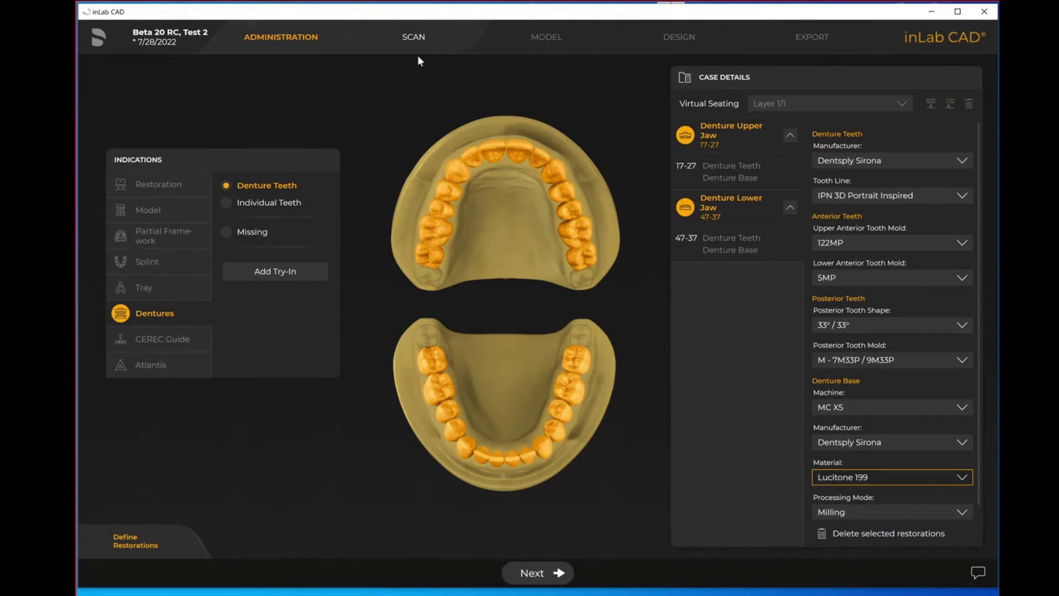
# - Go to the Scan phase and check the acquisition methods for the upper jaw, keeping Import STL
pyautogui.click(400, 45)
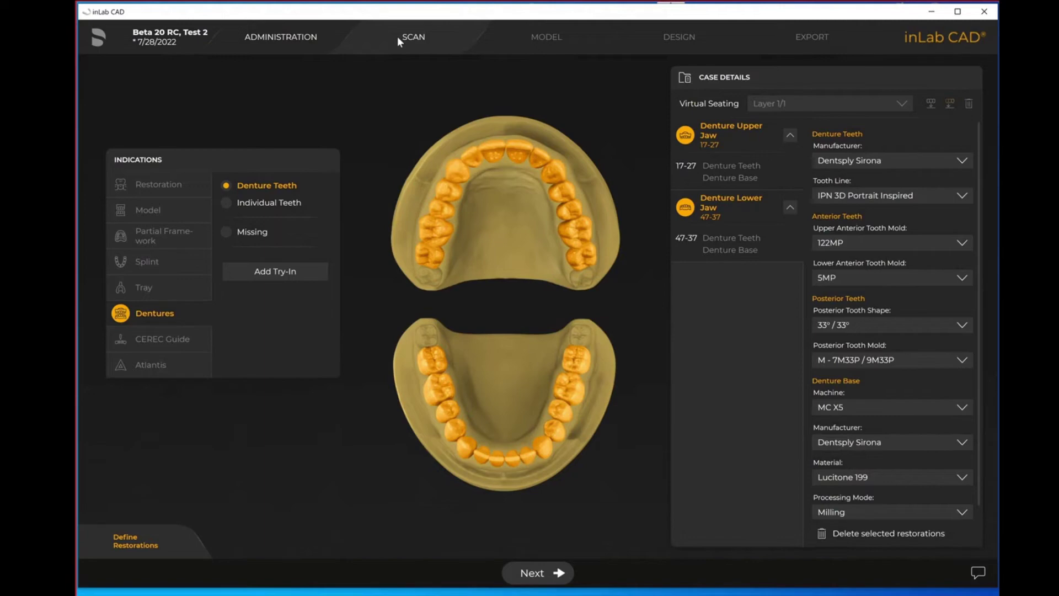
pyautogui.click(399, 40)
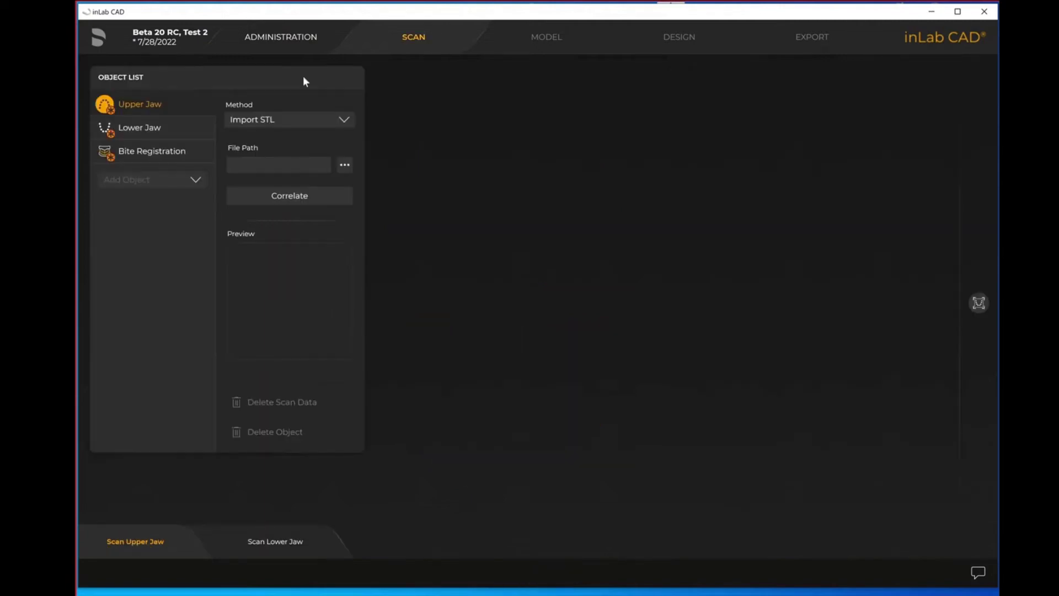
pyautogui.click(279, 128)
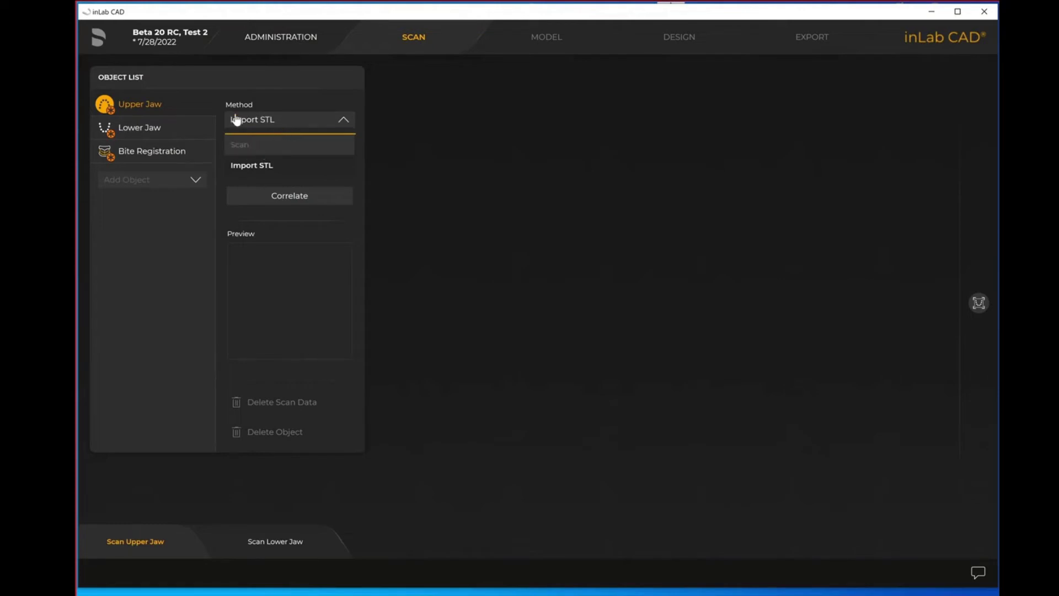
pyautogui.click(285, 99)
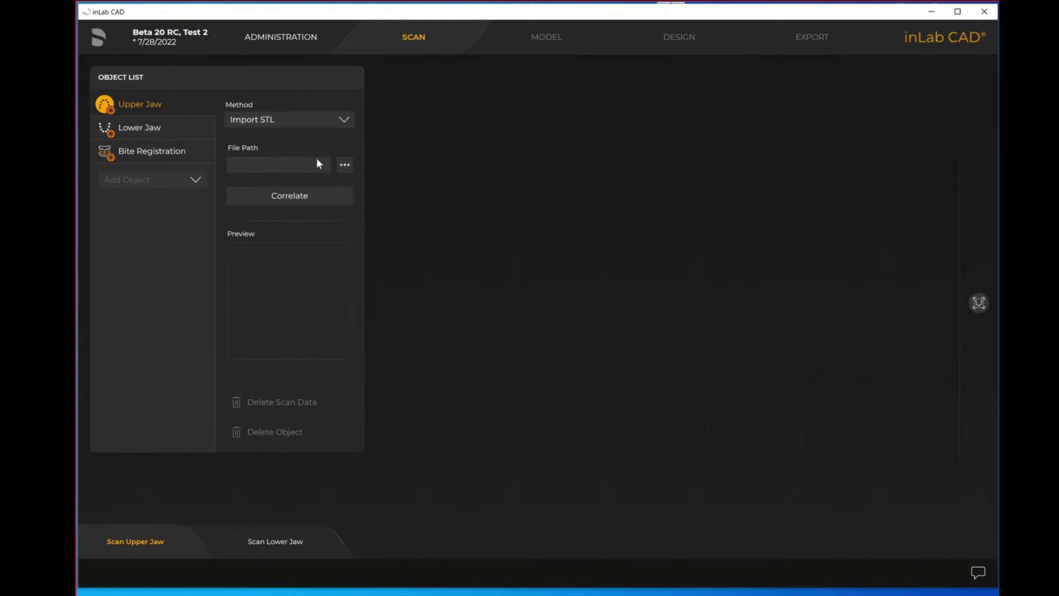
# - Import the test STL denture case's UpperJaw file from the Desktop as the upper jaw scan
pyautogui.click(345, 166)
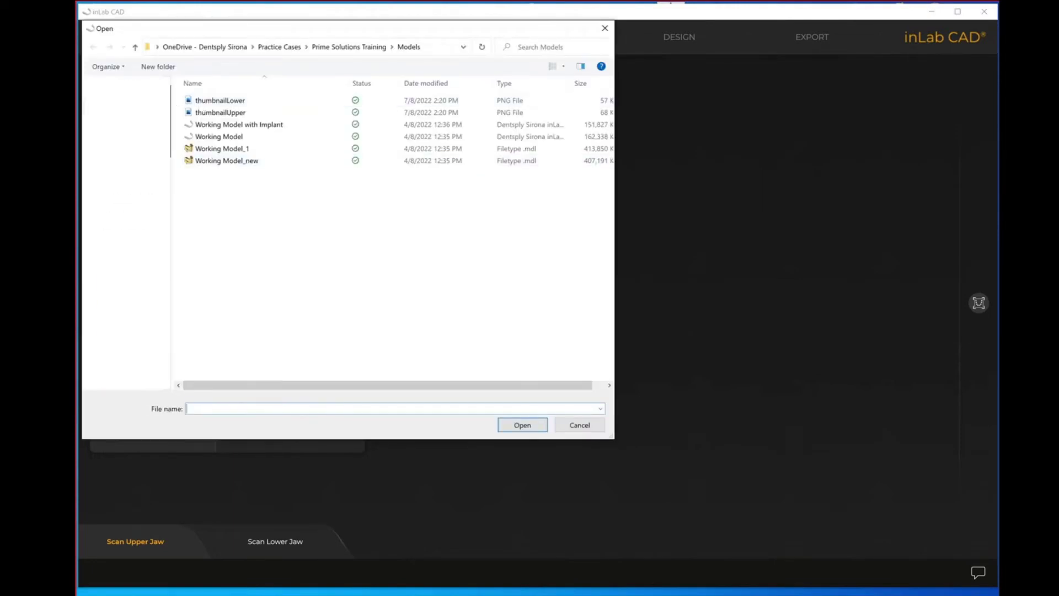
pyautogui.click(117, 105)
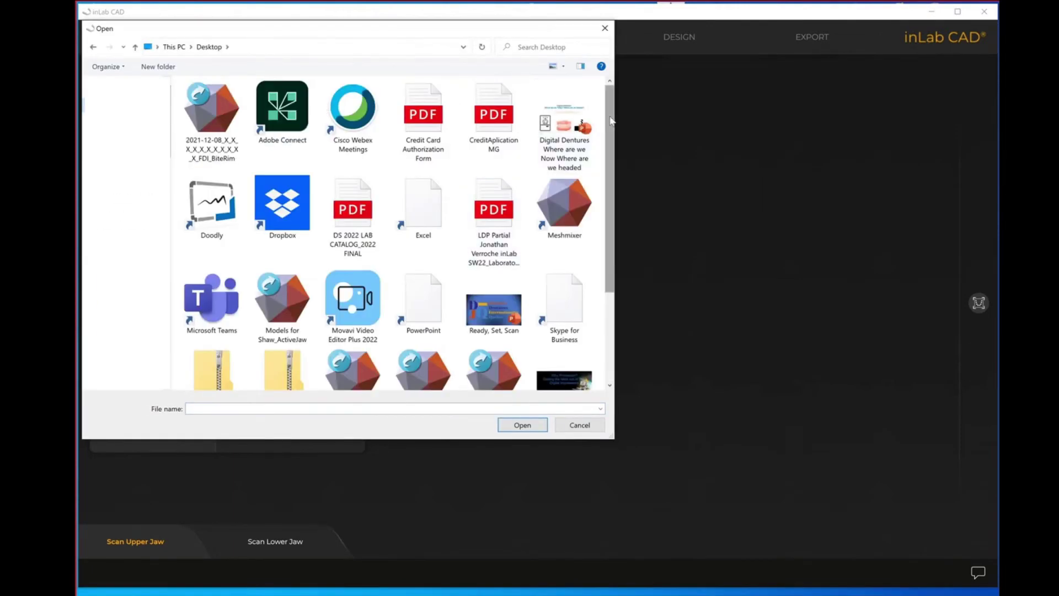
pyautogui.scroll(-3, 612, 121)
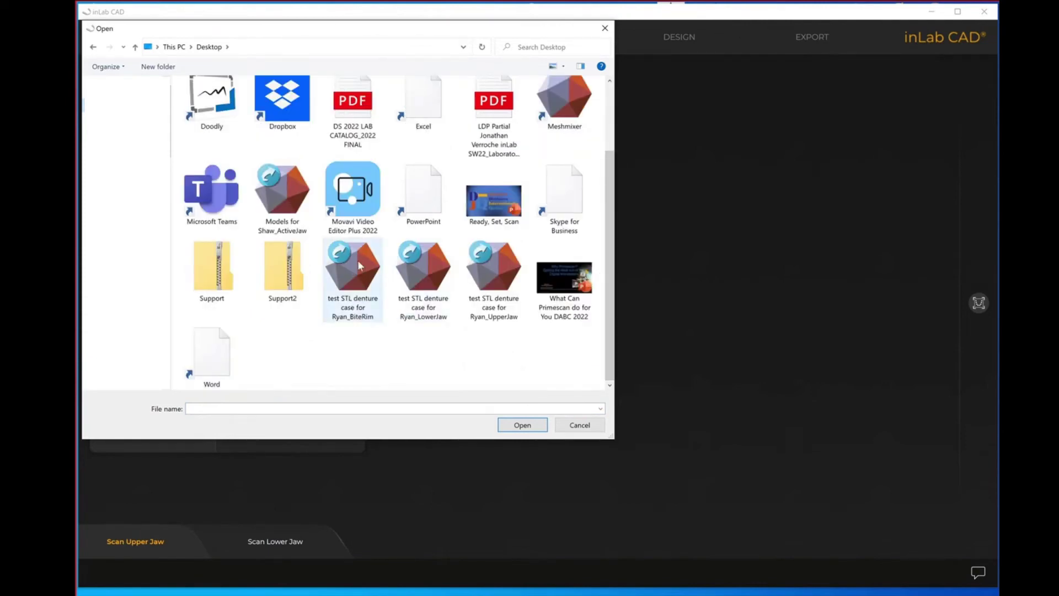
pyautogui.click(492, 261)
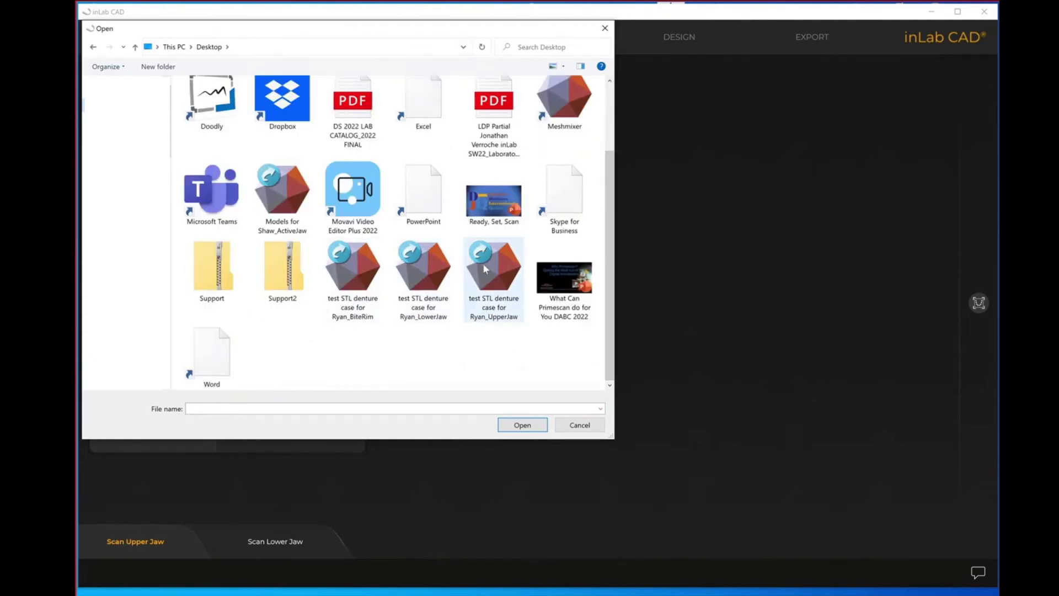
pyautogui.click(522, 426)
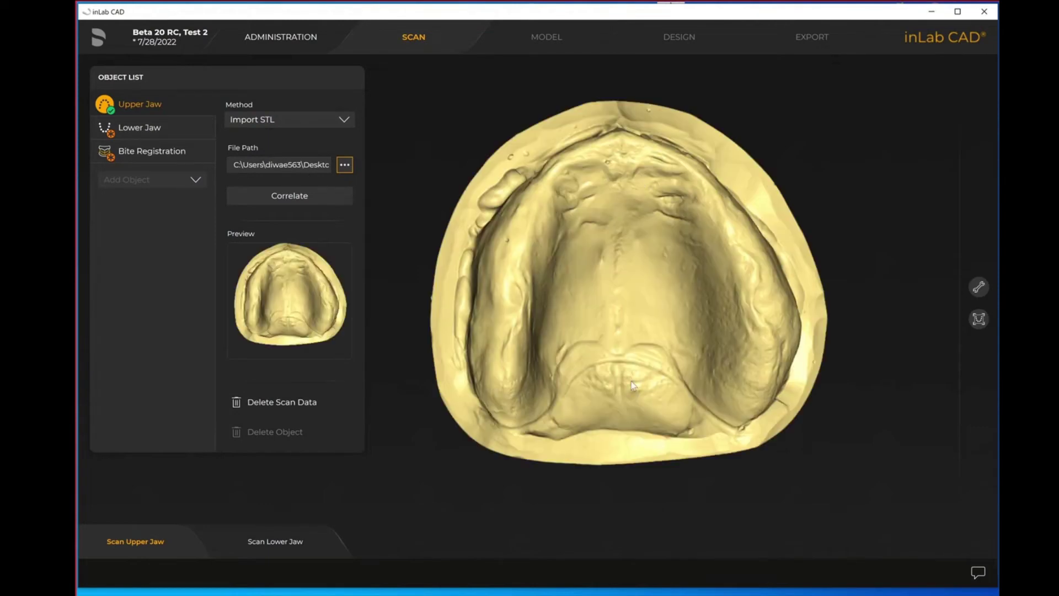
# - Import the test STL denture case's LowerJaw file from the Desktop as the lower jaw scan
pyautogui.click(146, 133)
pyautogui.click(345, 166)
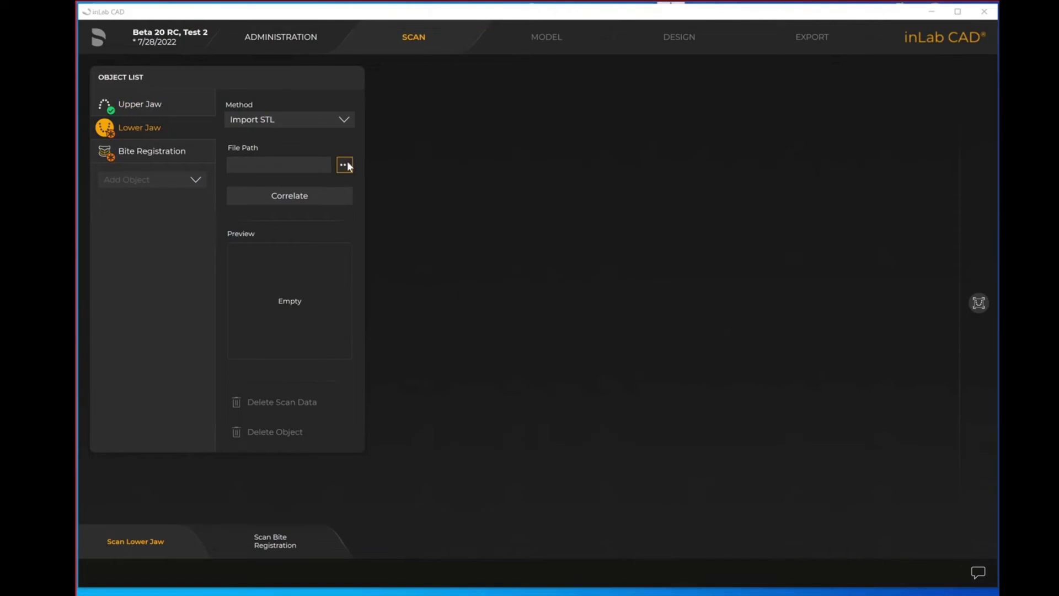
pyautogui.scroll(-3, 467, 280)
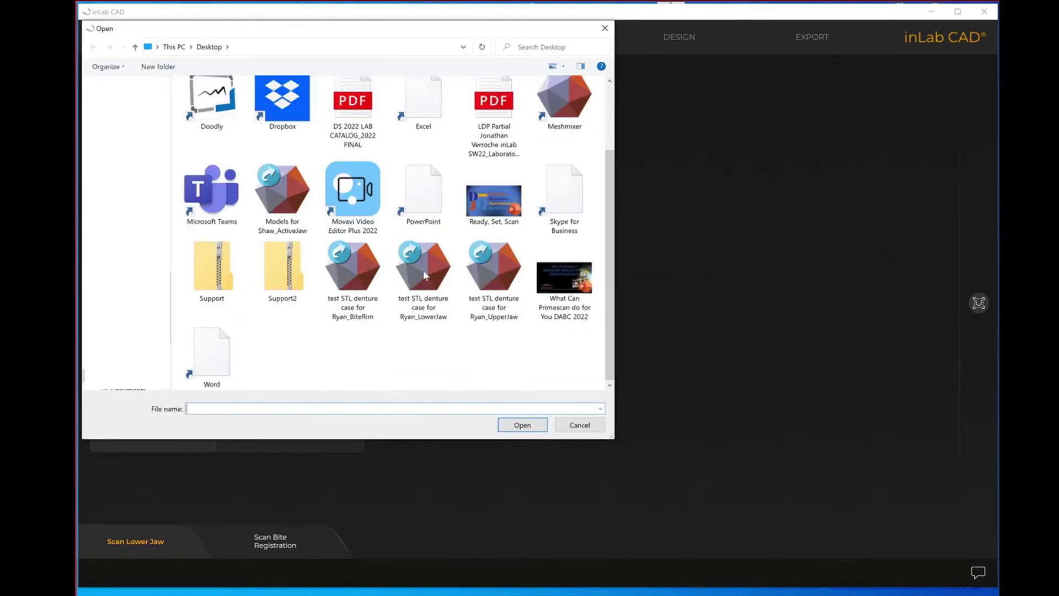
pyautogui.click(417, 273)
pyautogui.click(520, 426)
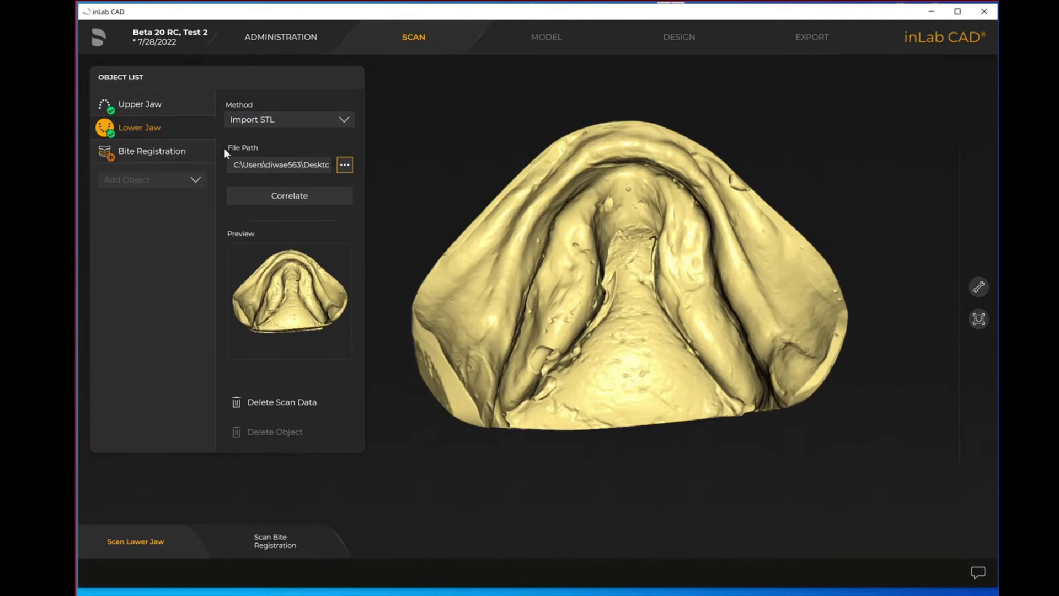
# - Import the test STL denture case's BiteRim file from the Desktop as the bite registration, and proceed to the Model phase
pyautogui.click(138, 153)
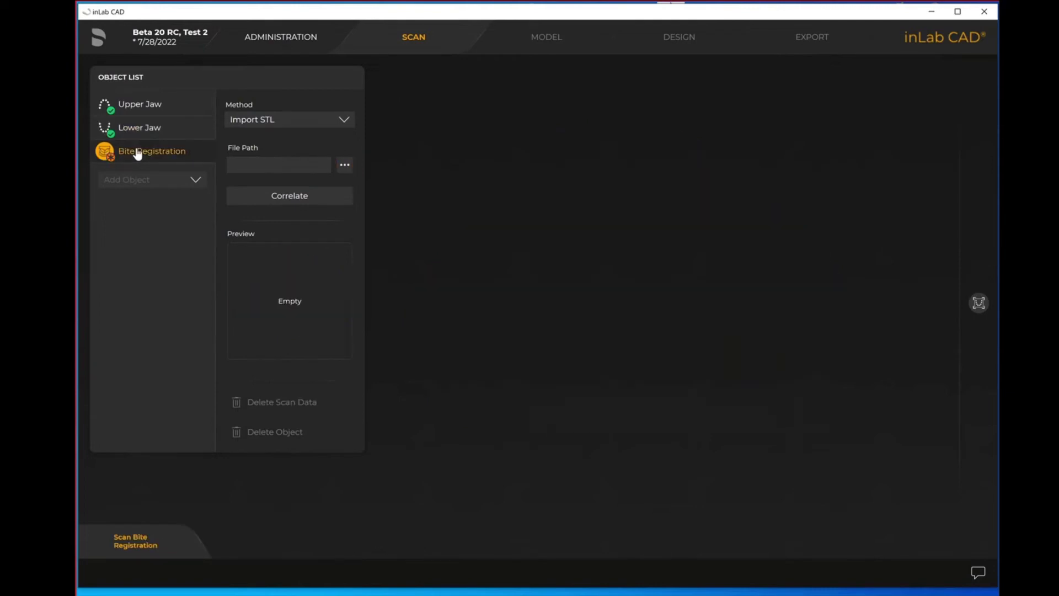
pyautogui.click(345, 165)
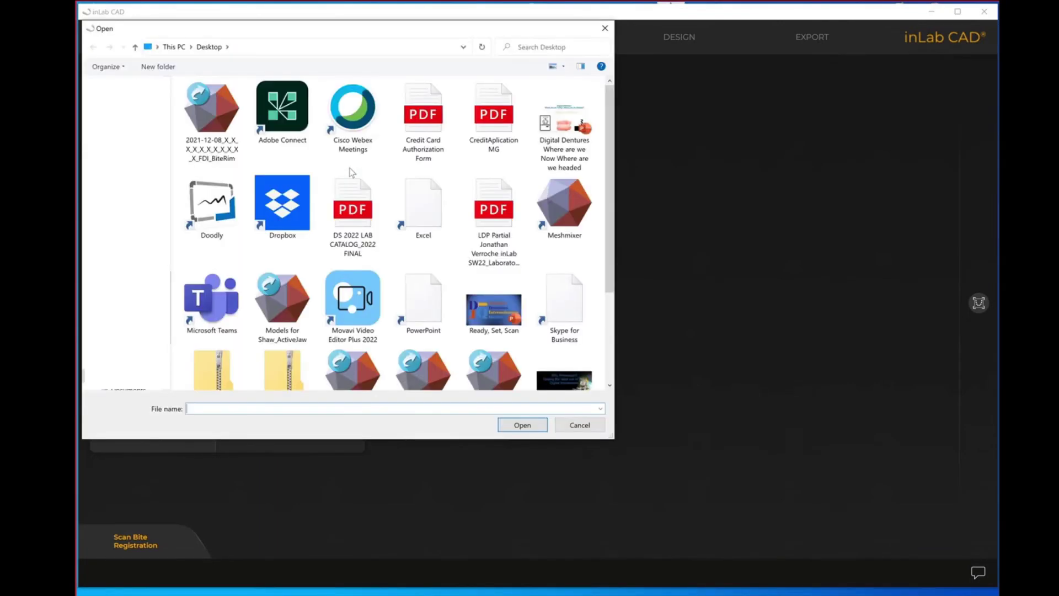
pyautogui.scroll(-2, 529, 332)
pyautogui.click(370, 268)
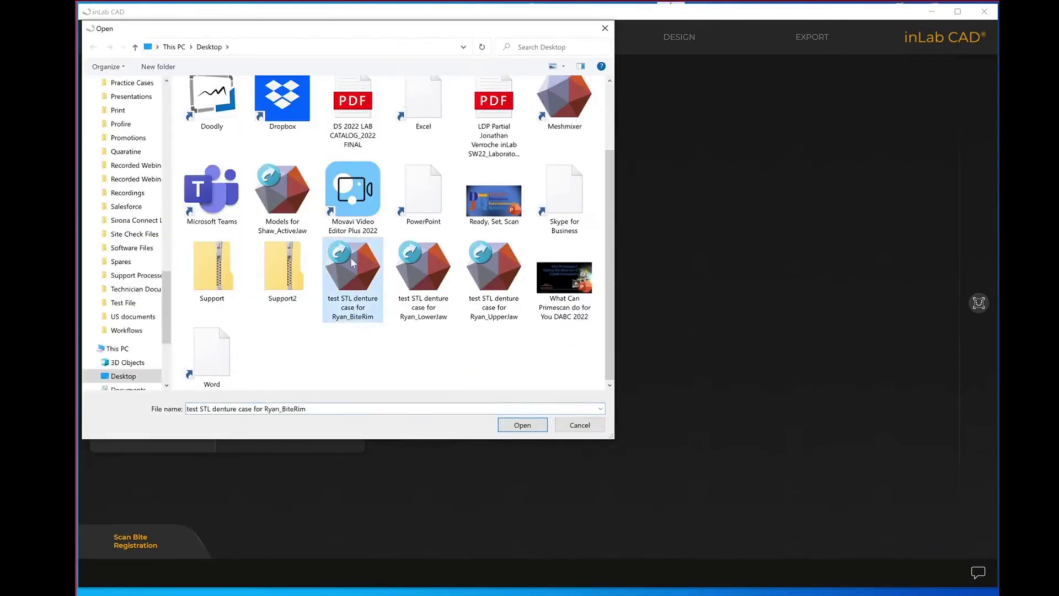
pyautogui.click(523, 426)
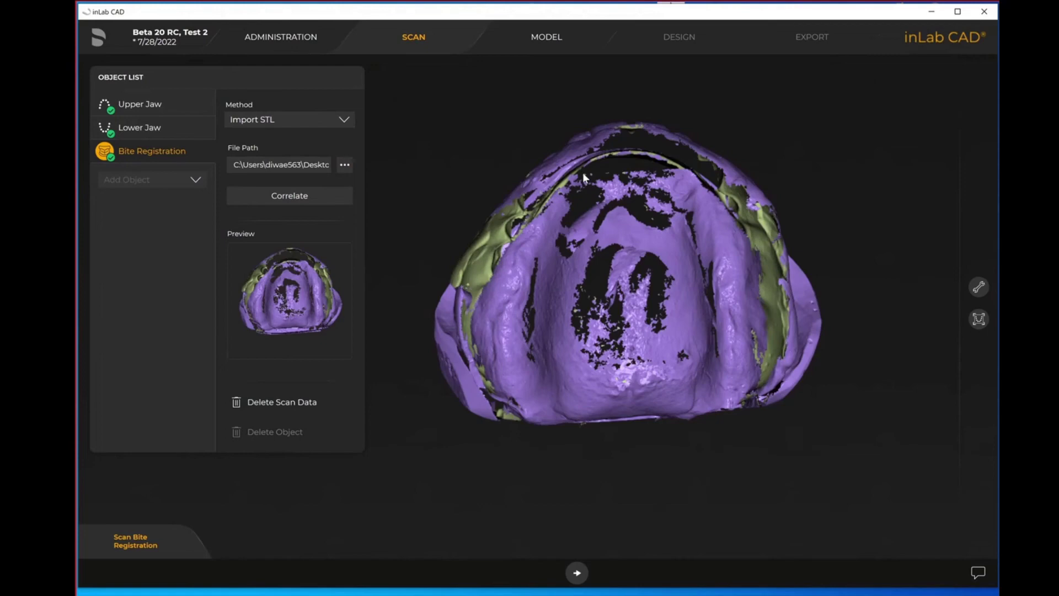
pyautogui.moveTo(583, 173); pyautogui.dragTo(736, 303)
pyautogui.click(562, 41)
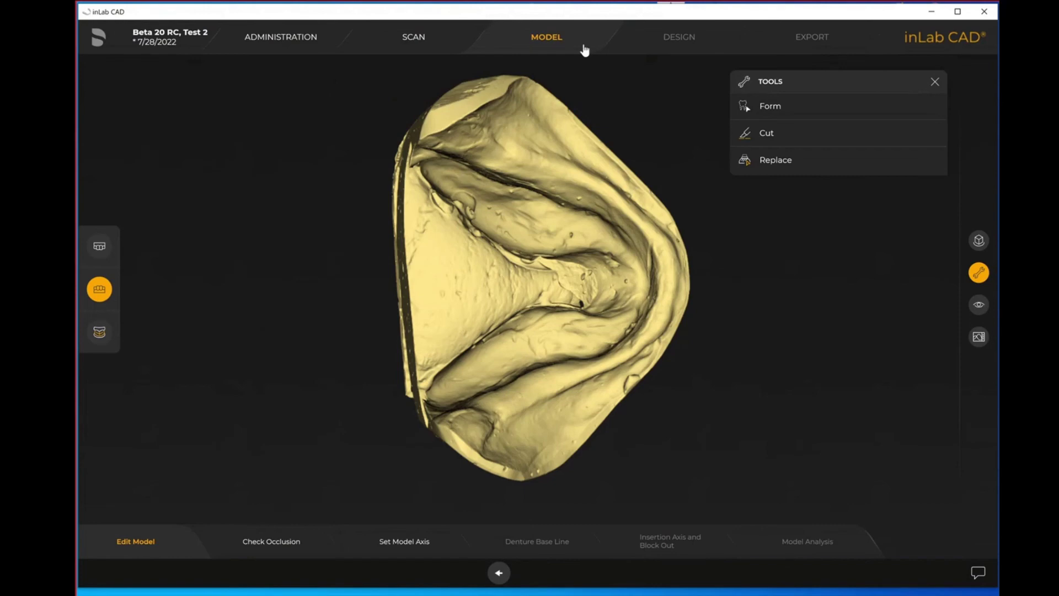
# - Check which file formats and STL resolutions are offered for exporting the case, and leave without exporting
pyautogui.click(104, 37)
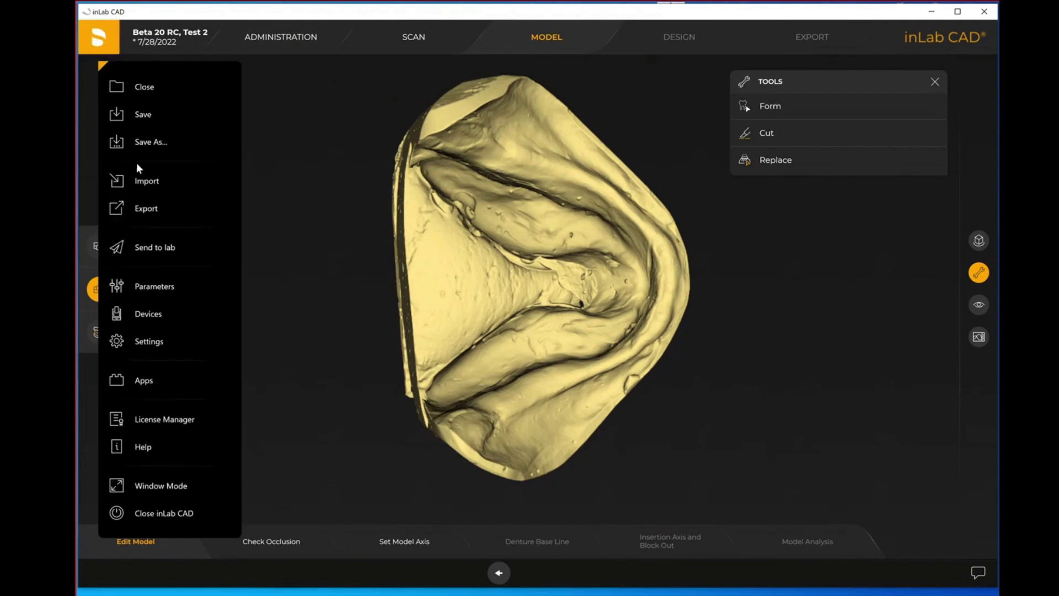
pyautogui.click(165, 210)
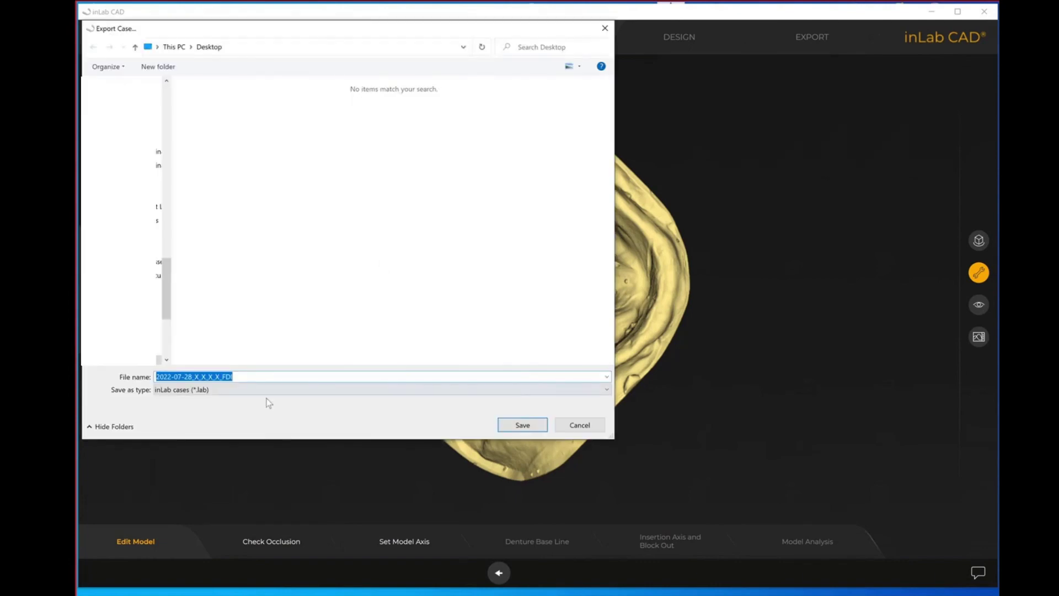
pyautogui.click(215, 393)
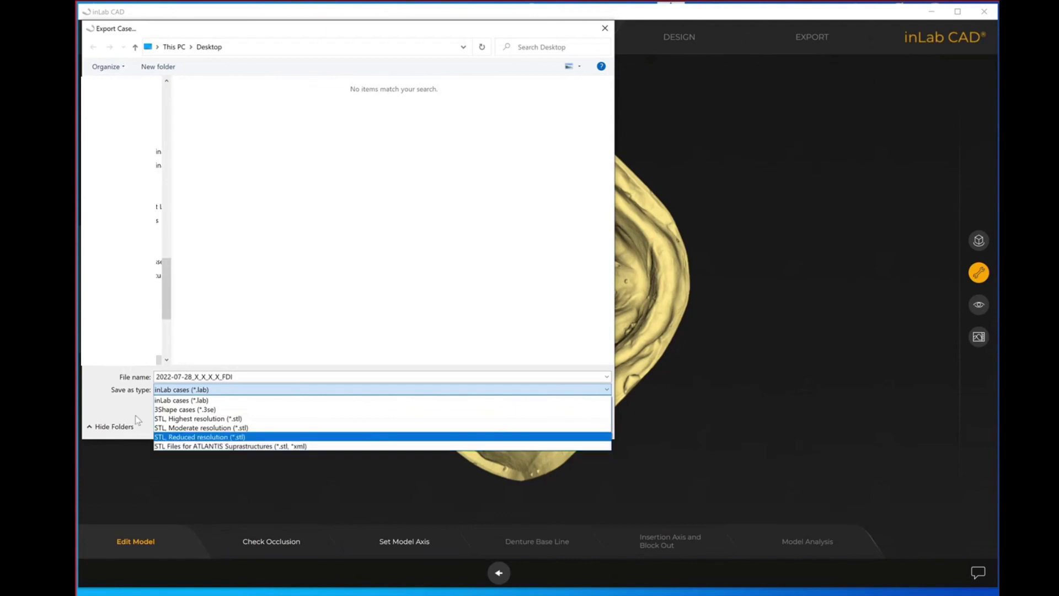
pyautogui.click(93, 384)
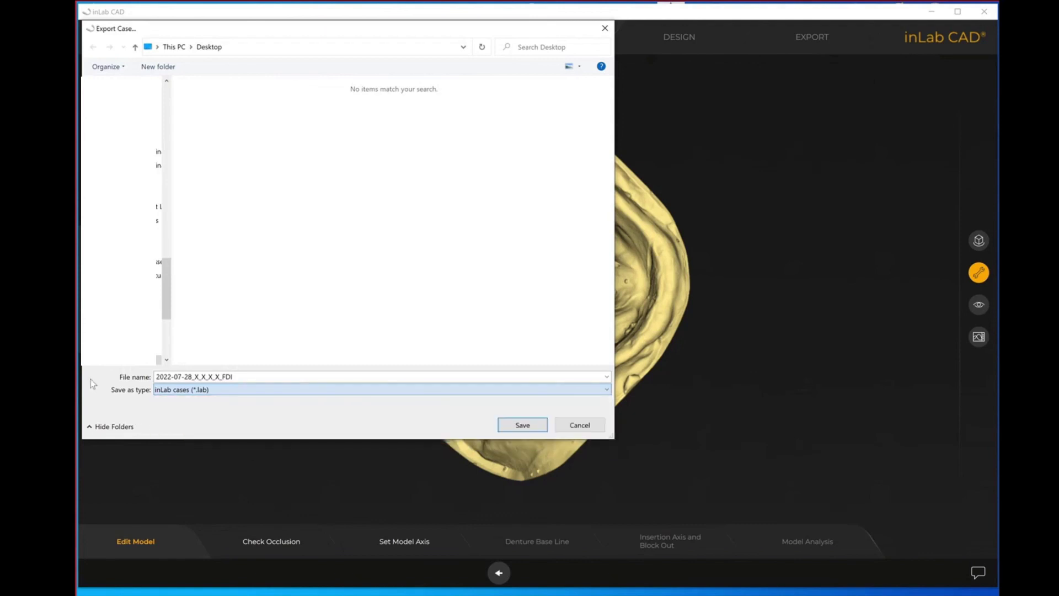
pyautogui.click(580, 426)
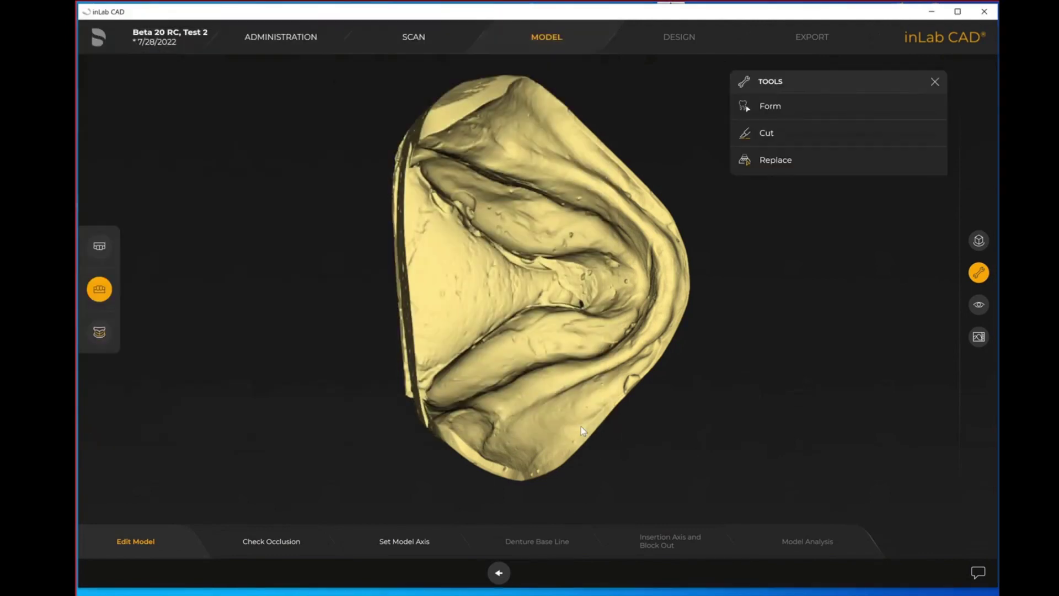